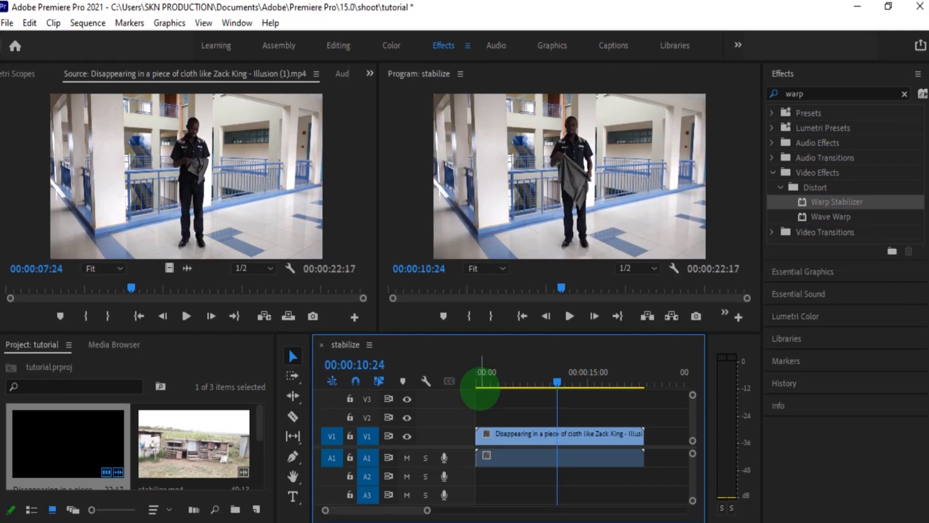
Play back the stabilize sequence from near its beginning
{"action": "left_click_drag", "start_coordinate": [557, 381], "coordinate": [487, 431]}
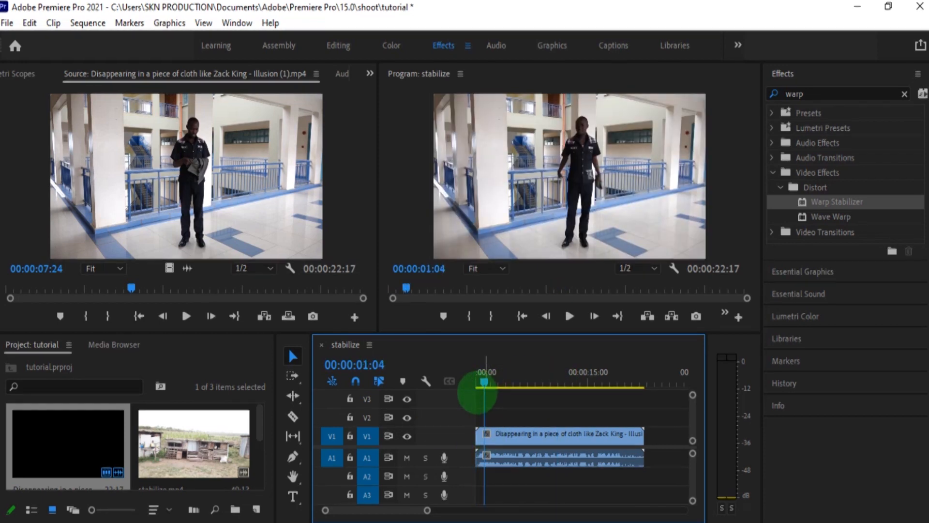
{"action": "key", "text": "space"}
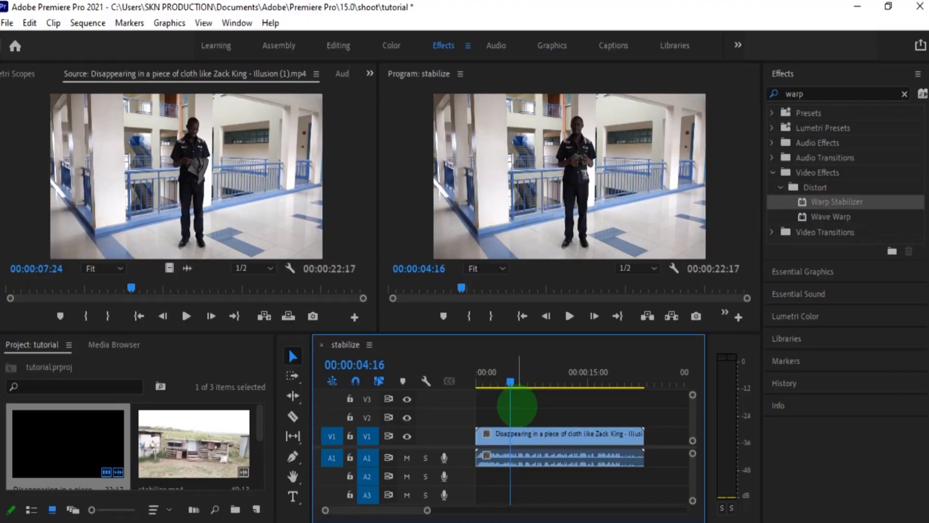
Switch to the Captions workspace and narrow the text area to enlarge the program monitor
{"action": "left_click", "coordinate": [236, 23]}
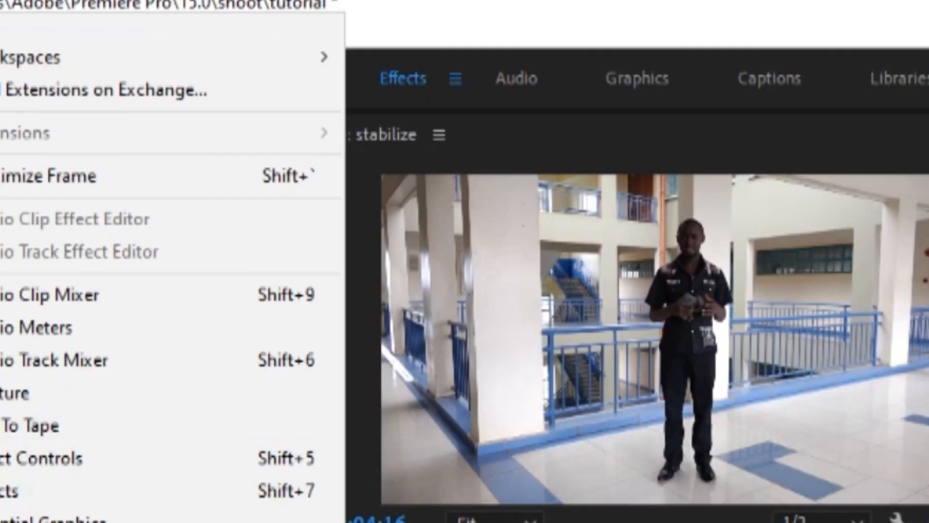
{"action": "left_click", "coordinate": [690, 6]}
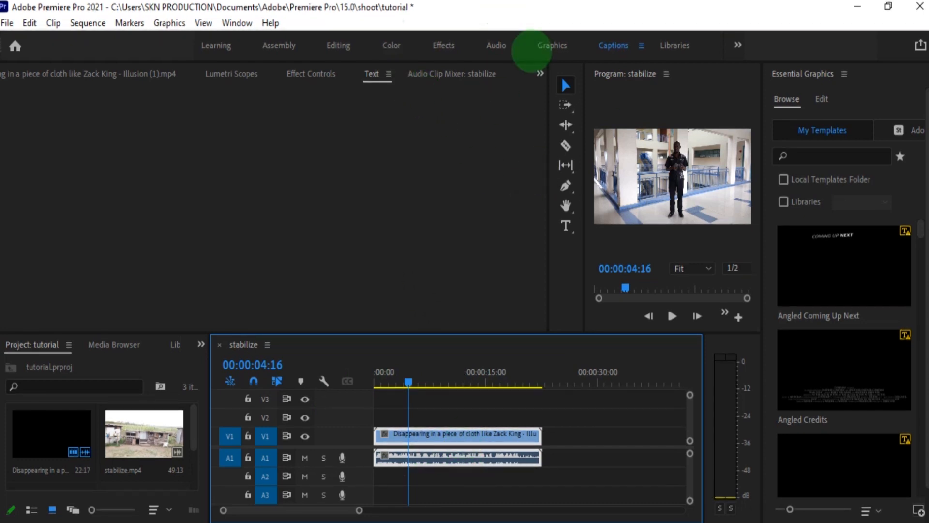
{"action": "left_click_drag", "start_coordinate": [547, 163], "coordinate": [315, 176]}
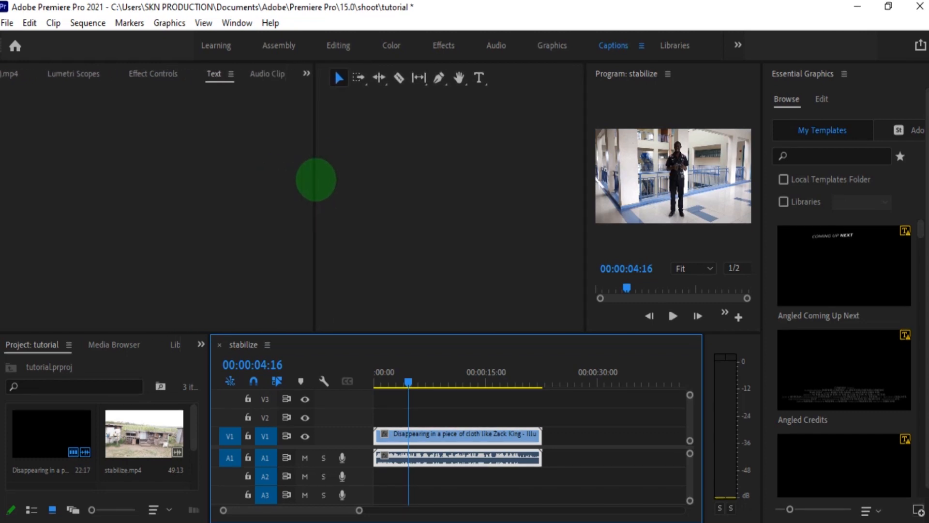
{"action": "left_click_drag", "start_coordinate": [584, 199], "coordinate": [338, 225]}
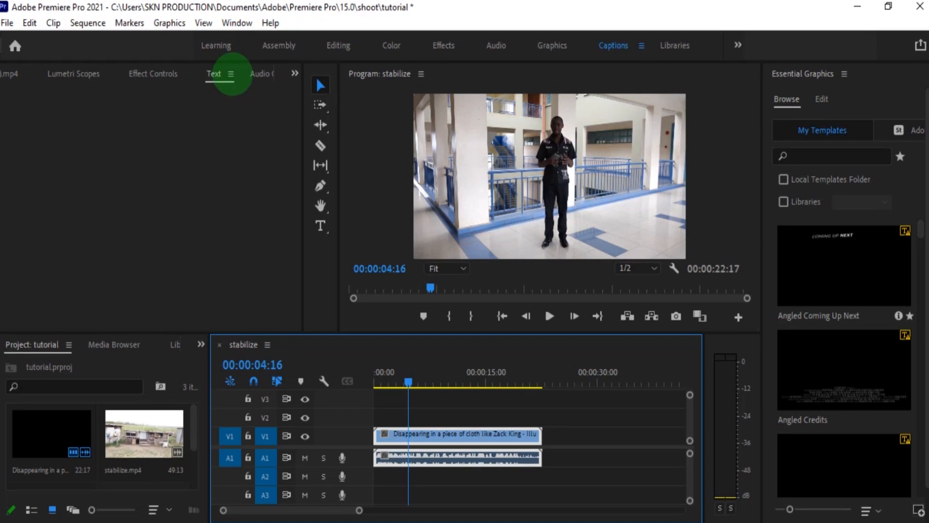
Transcribe the stabilize sequence in English, analysing the audio on the Mix track
{"action": "left_click", "coordinate": [231, 74]}
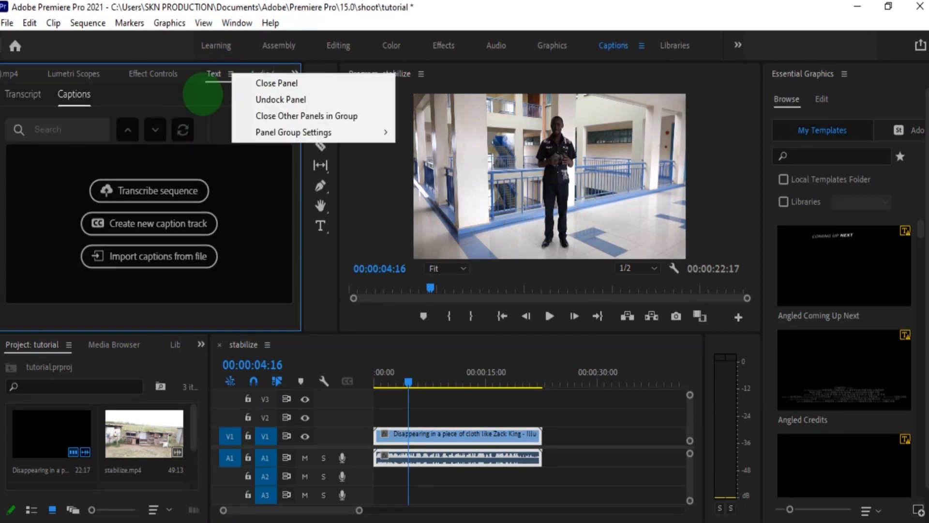
{"action": "left_click", "coordinate": [213, 74]}
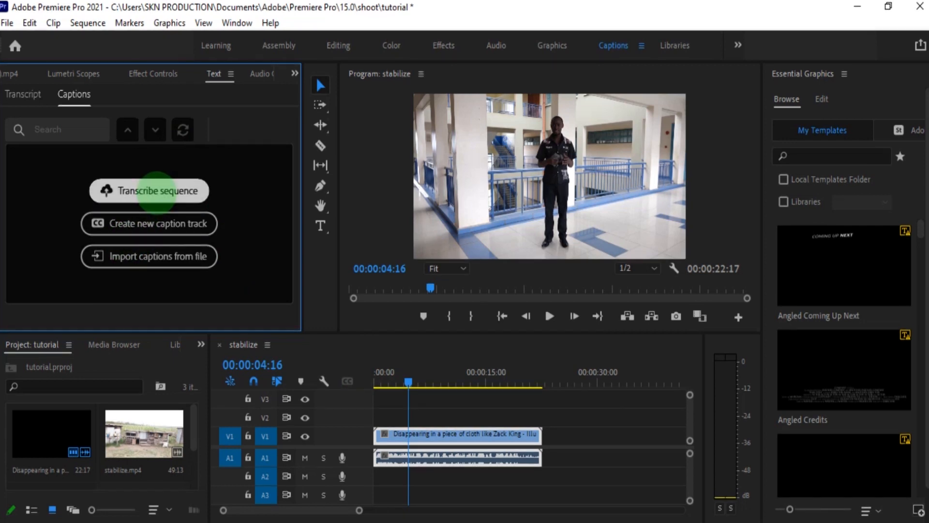
{"action": "left_click", "coordinate": [158, 191]}
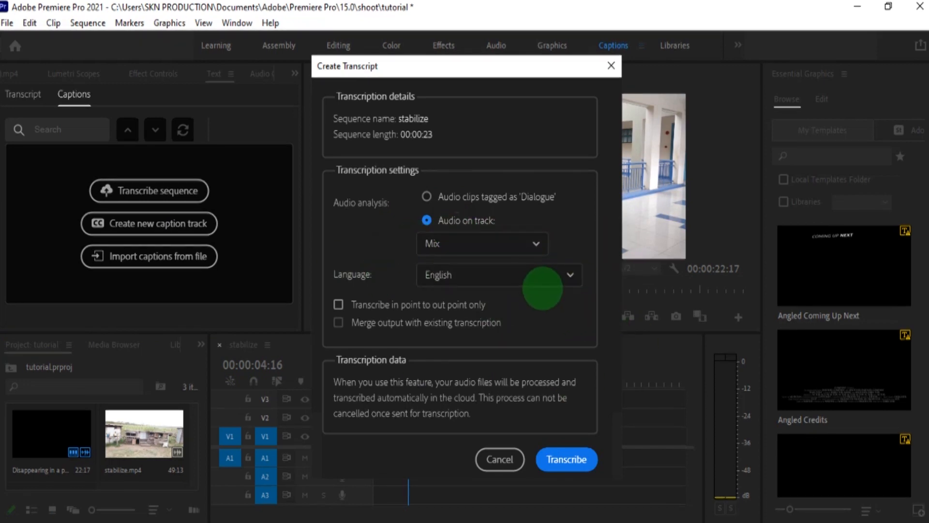
{"action": "left_click", "coordinate": [544, 279]}
{"action": "left_click", "coordinate": [544, 279]}
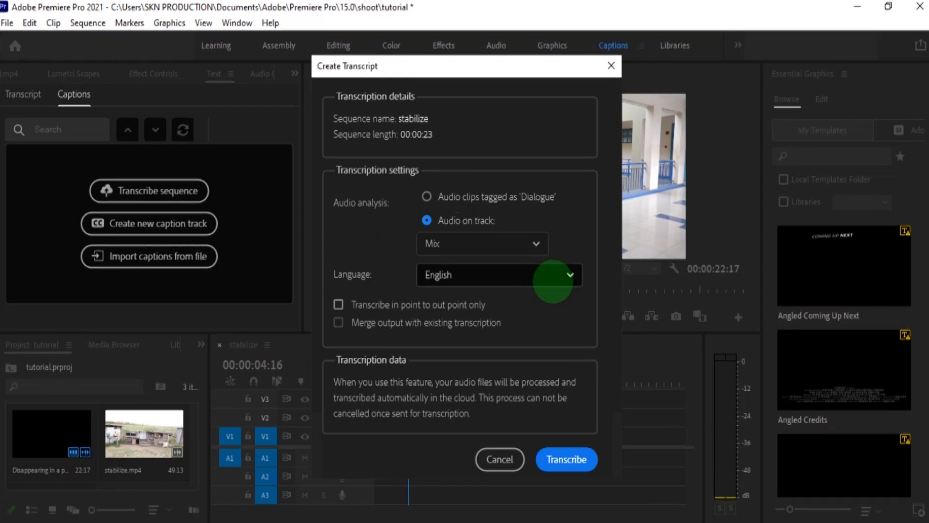
{"action": "left_click", "coordinate": [566, 278]}
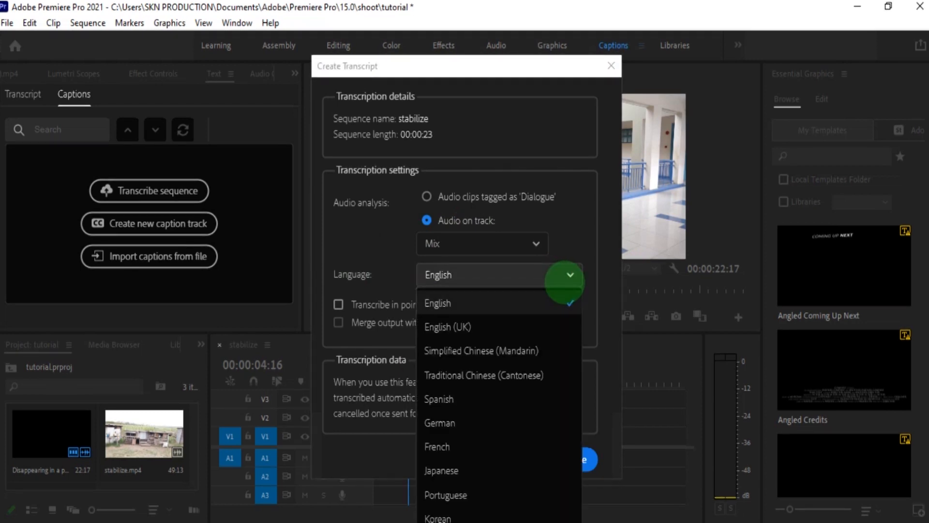
{"action": "left_click", "coordinate": [565, 280]}
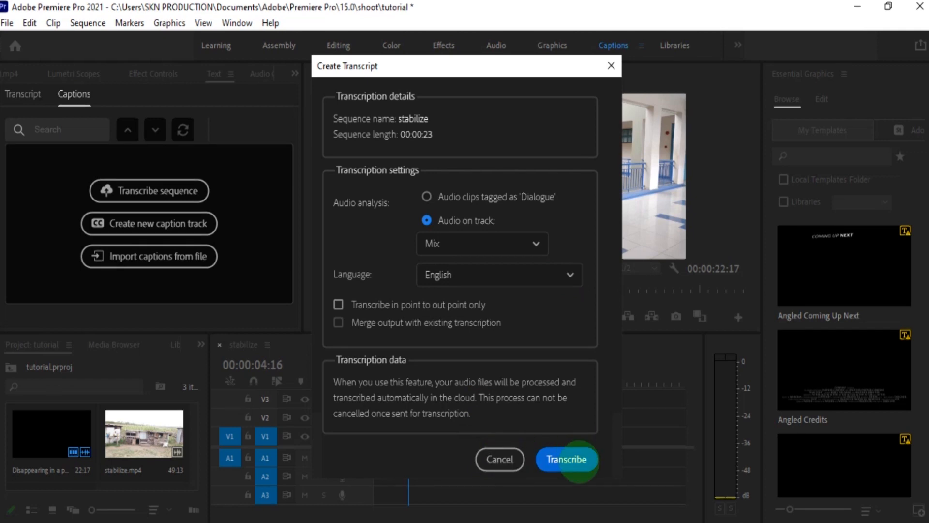
{"action": "left_click", "coordinate": [576, 459]}
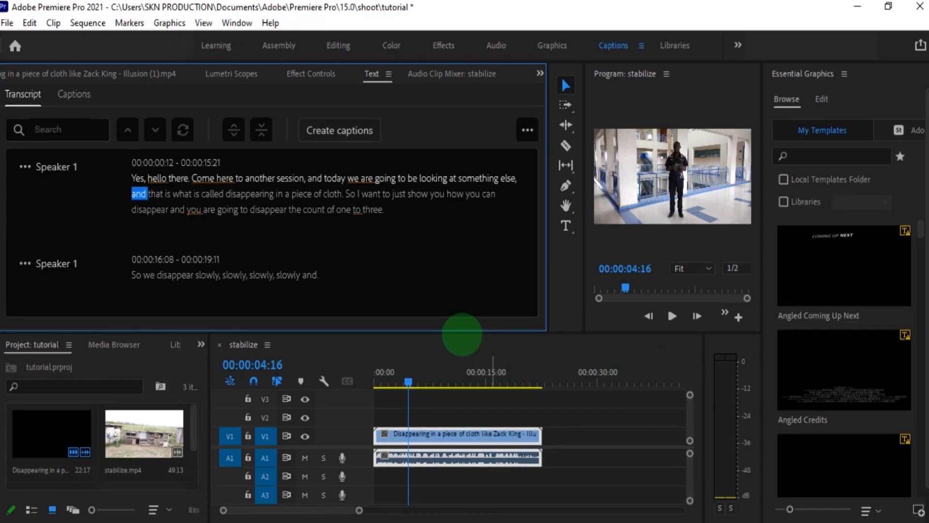
Enlarge the program preview and play the sequence from the start to check the transcript against the speech
{"action": "left_click_drag", "start_coordinate": [408, 382], "coordinate": [332, 381]}
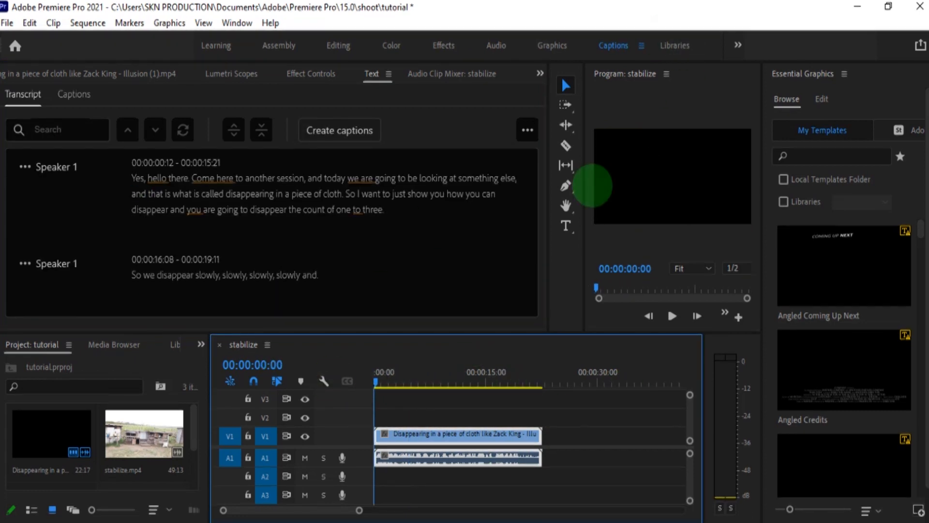
{"action": "left_click_drag", "start_coordinate": [584, 196], "coordinate": [415, 199]}
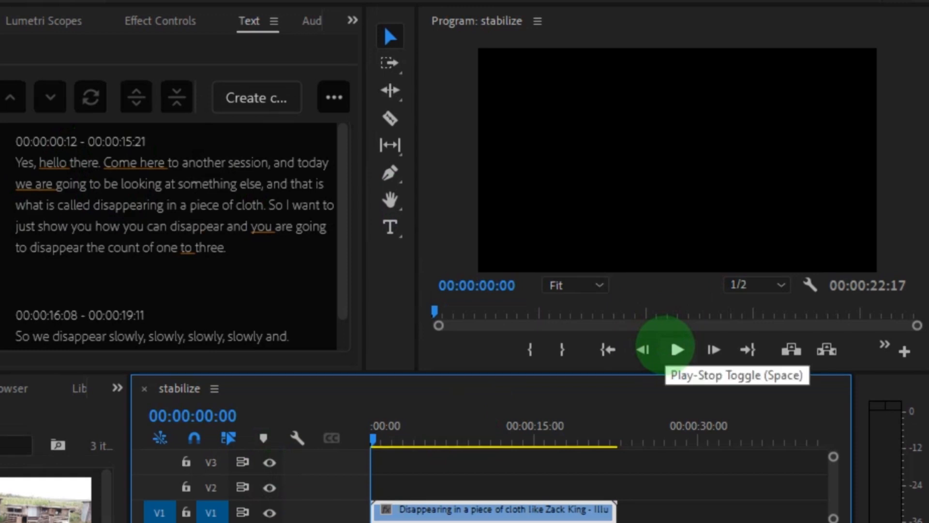
{"action": "left_click", "coordinate": [670, 348]}
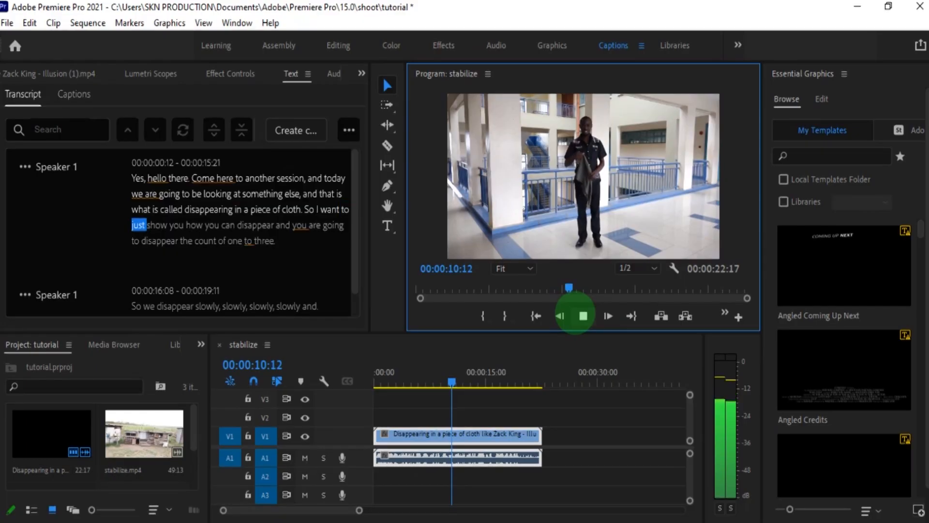
{"action": "left_click", "coordinate": [677, 349]}
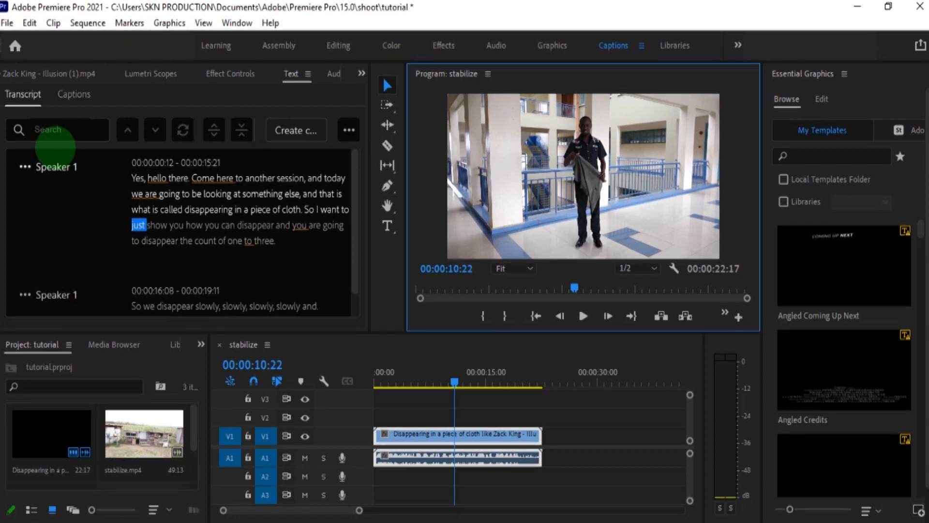
Create captions from the sequence transcript in Subtitle format with style None
{"action": "left_click", "coordinate": [342, 299]}
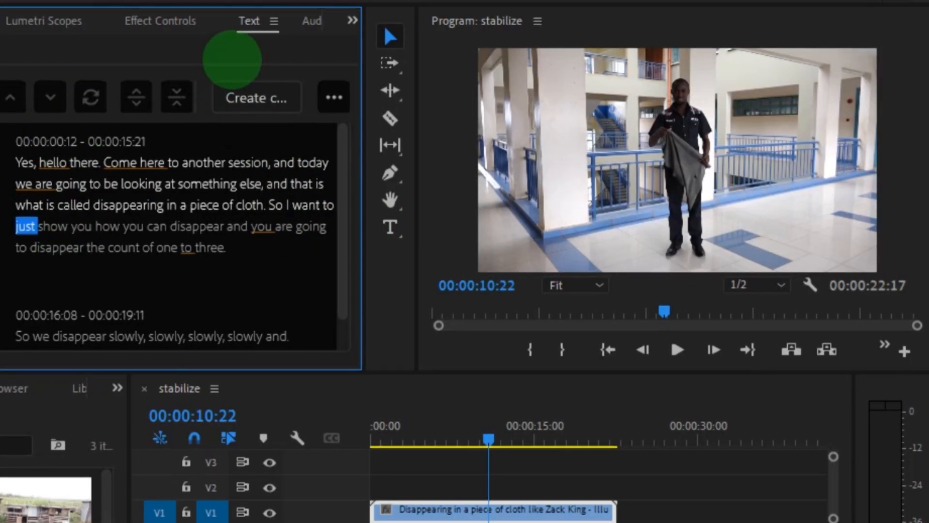
{"action": "left_click", "coordinate": [246, 95]}
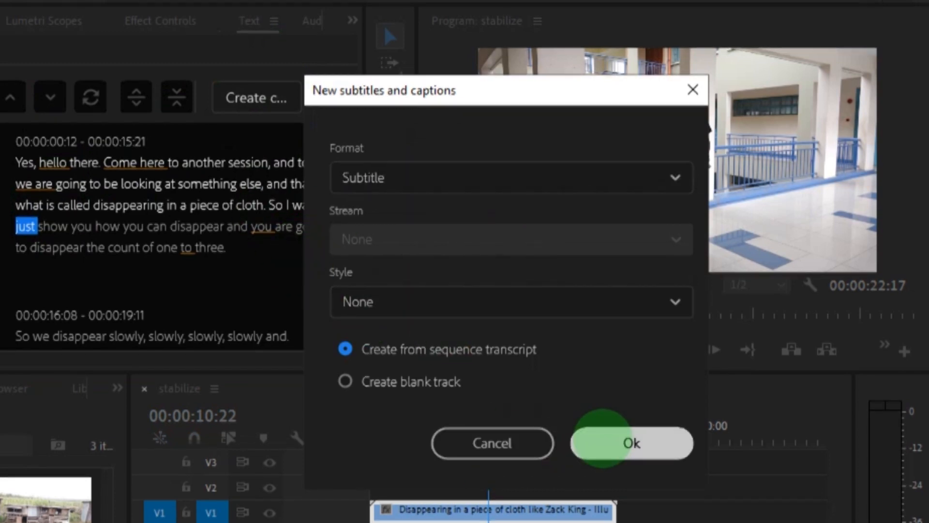
{"action": "left_click", "coordinate": [603, 438]}
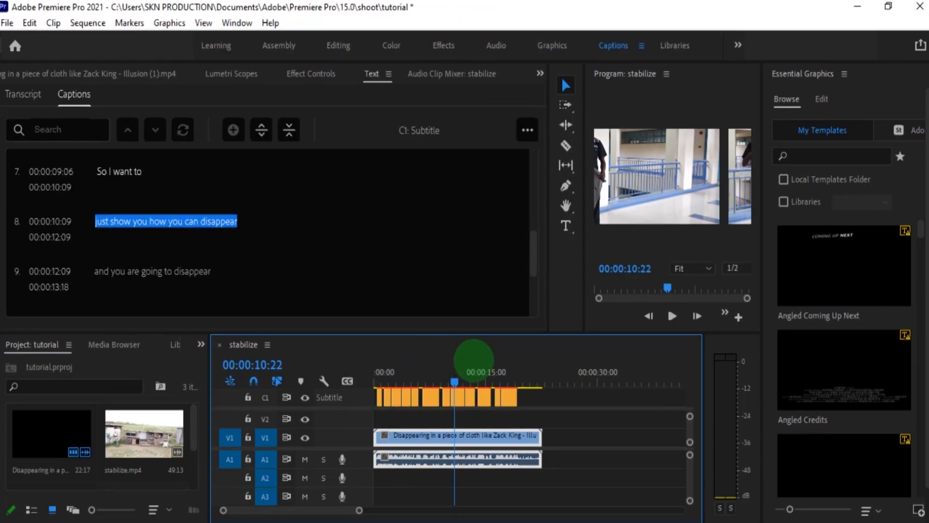
Enlarge the program preview and play the subtitled sequence in full screen from the start
{"action": "left_click_drag", "start_coordinate": [548, 252], "coordinate": [266, 232]}
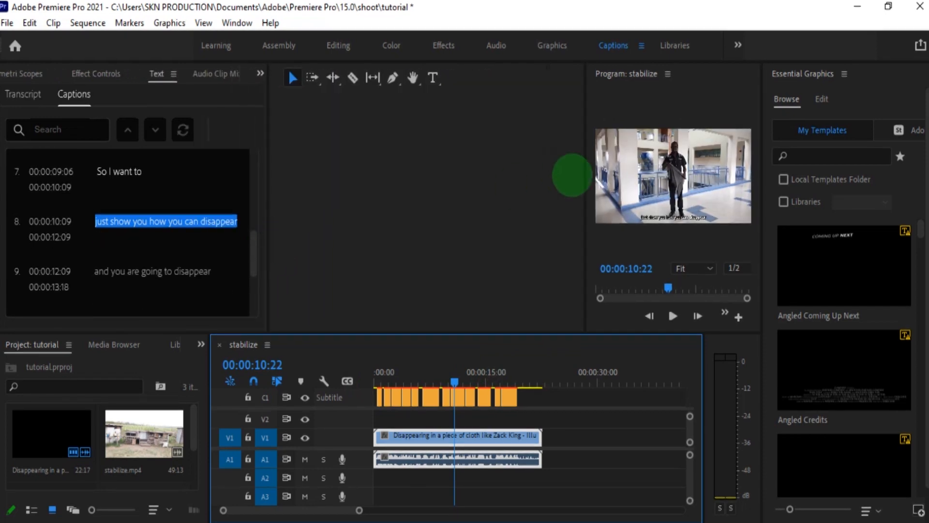
{"action": "left_click_drag", "start_coordinate": [583, 183], "coordinate": [305, 192]}
{"action": "left_click_drag", "start_coordinate": [453, 382], "coordinate": [316, 384]}
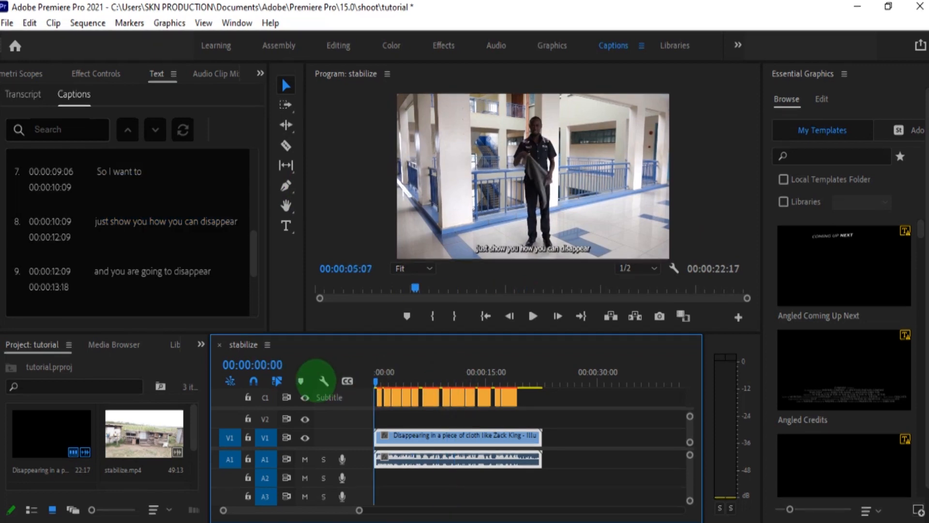
{"action": "left_click", "coordinate": [364, 153]}
{"action": "key", "text": "ctrl+grave"}
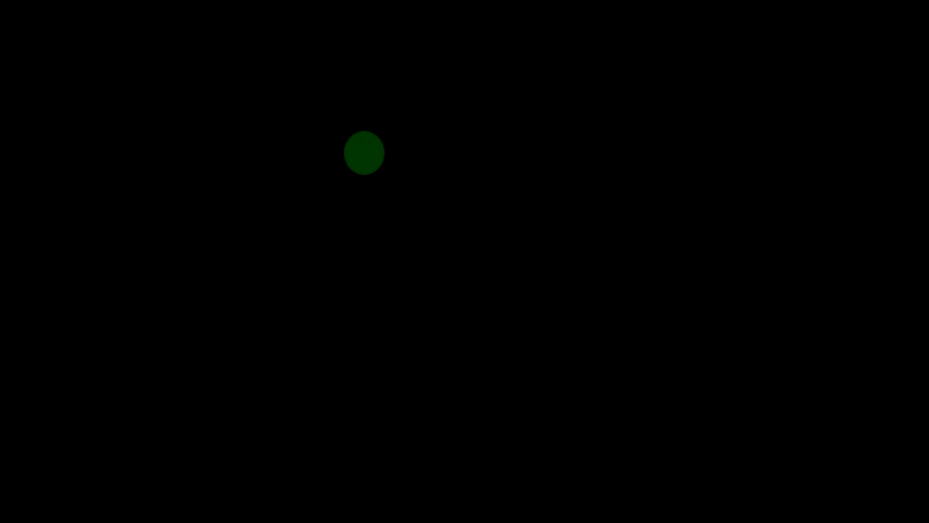
{"action": "key", "text": "space"}
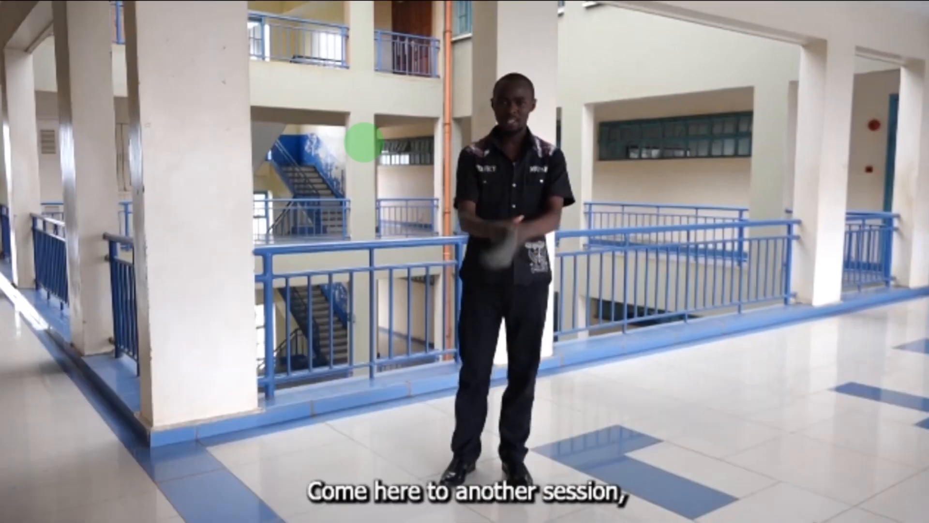
{"action": "key", "text": "Escape"}
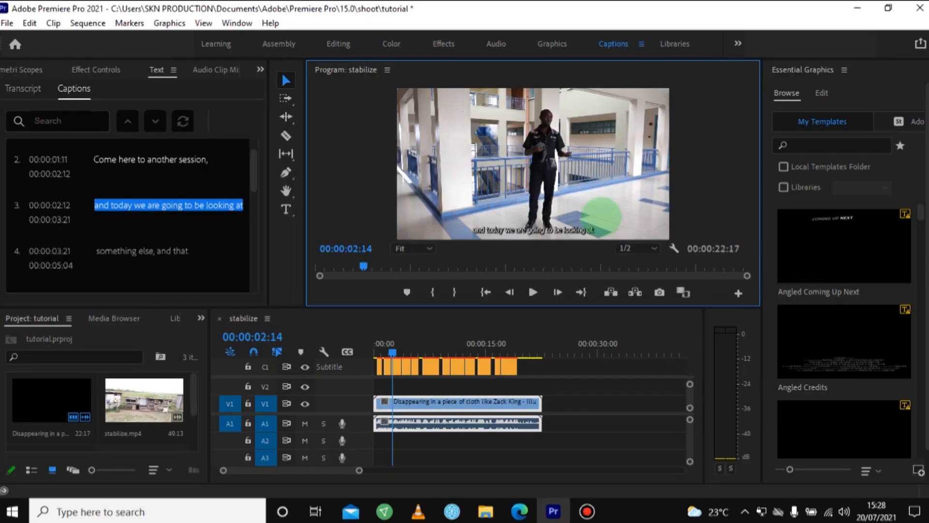
Set the program monitor's playback resolution to Full and preview the subtitles in full screen
{"action": "left_click", "coordinate": [651, 247]}
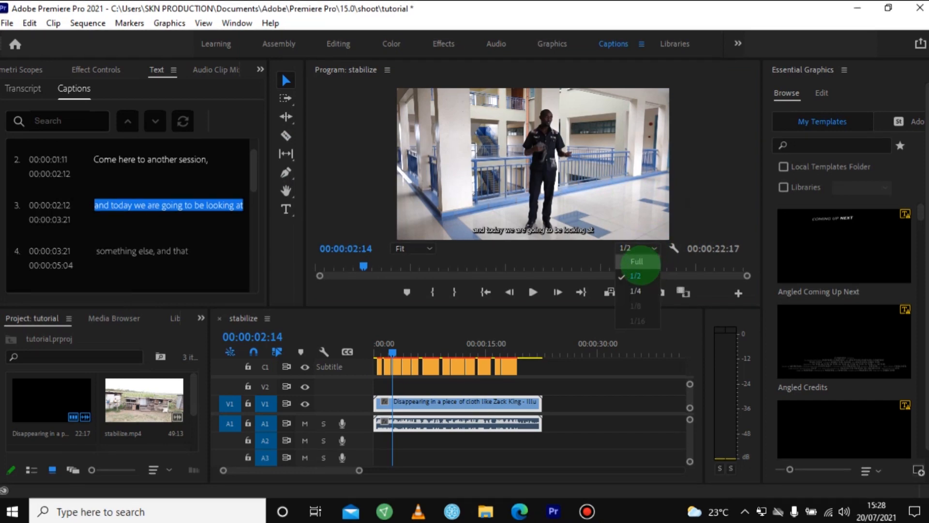
{"action": "left_click", "coordinate": [639, 265]}
{"action": "key", "text": "ctrl+grave"}
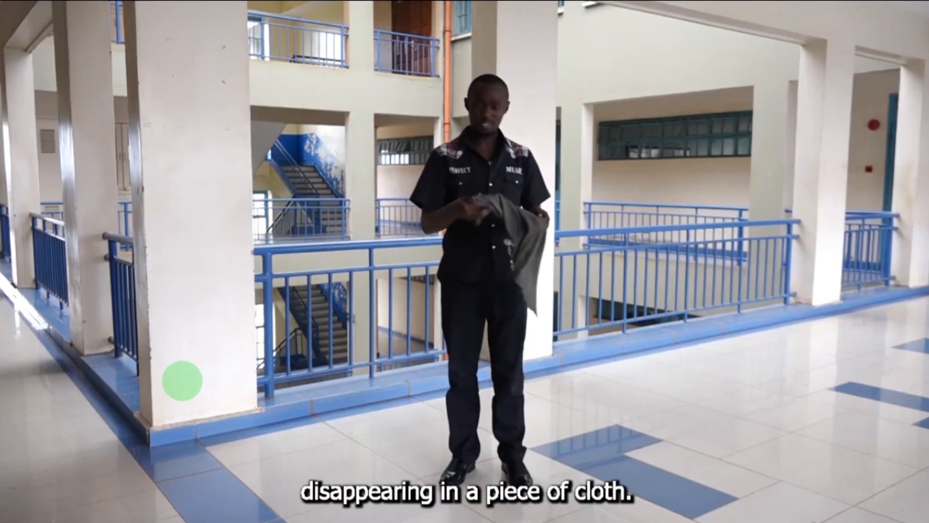
{"action": "key", "text": "Escape"}
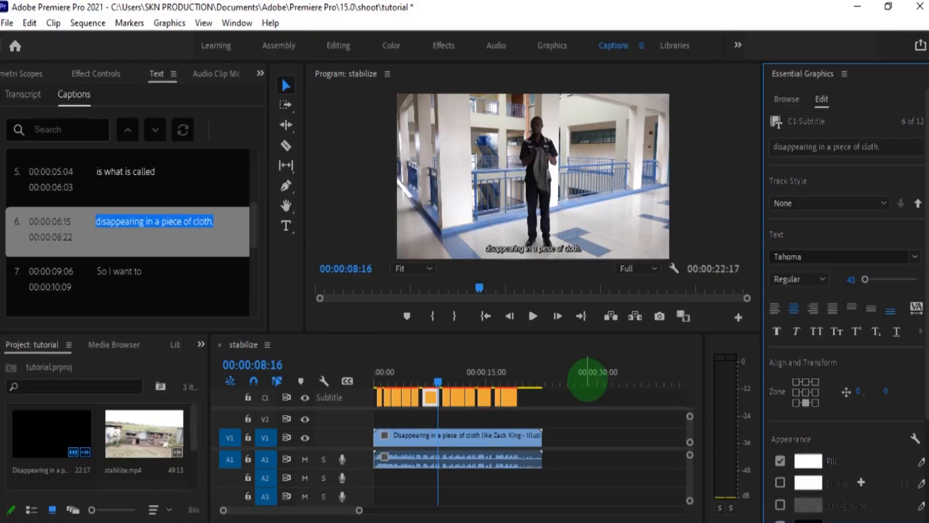
Select all the caption clips on the Subtitle track
{"action": "left_click_drag", "start_coordinate": [535, 397], "coordinate": [376, 412]}
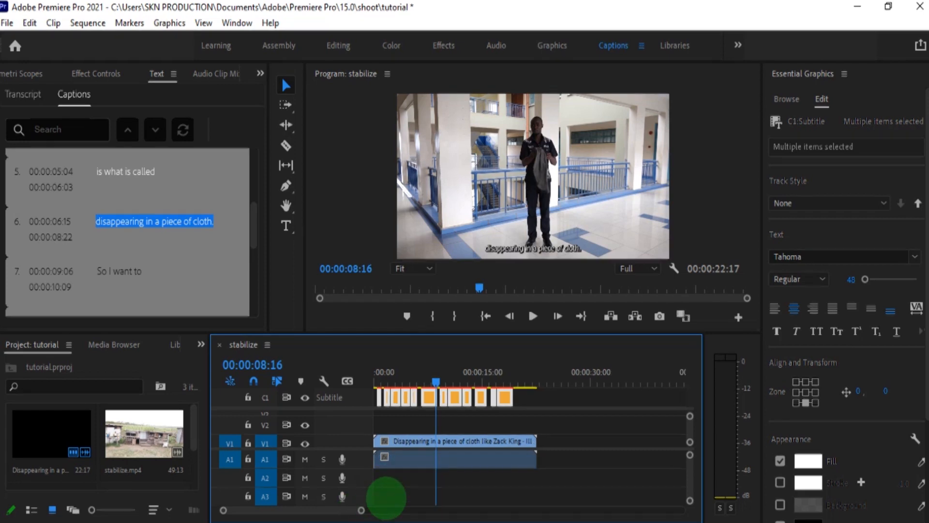
{"action": "left_click_drag", "start_coordinate": [361, 510], "coordinate": [386, 510]}
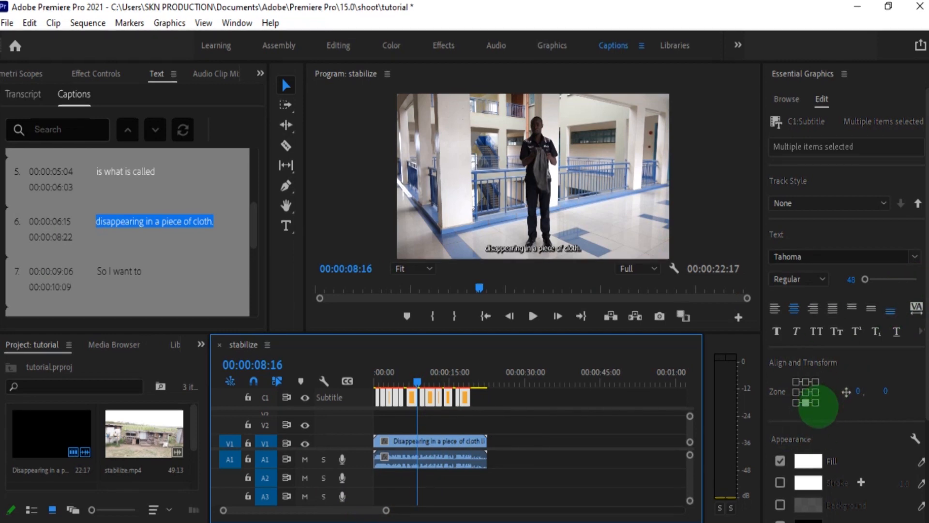
Try the middle-centre and bottom-left zones for the selected captions and return them to the bottom-centre zone
{"action": "scroll", "coordinate": [915, 343], "scroll_direction": "down", "scroll_amount": 3}
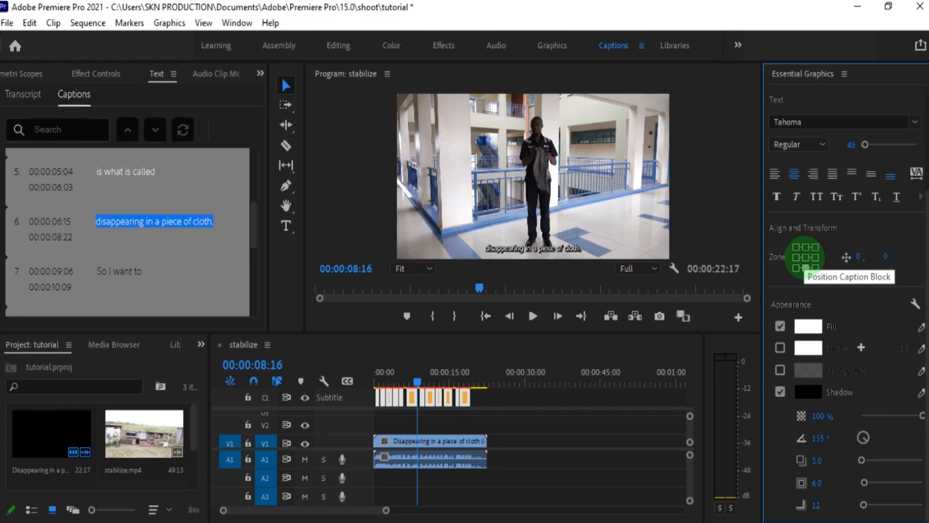
{"action": "left_click", "coordinate": [805, 257]}
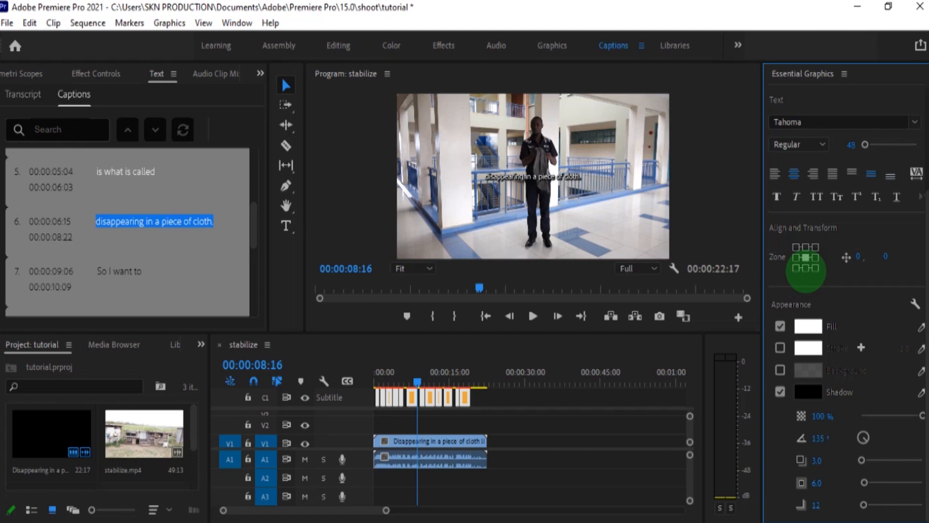
{"action": "left_click", "coordinate": [806, 268]}
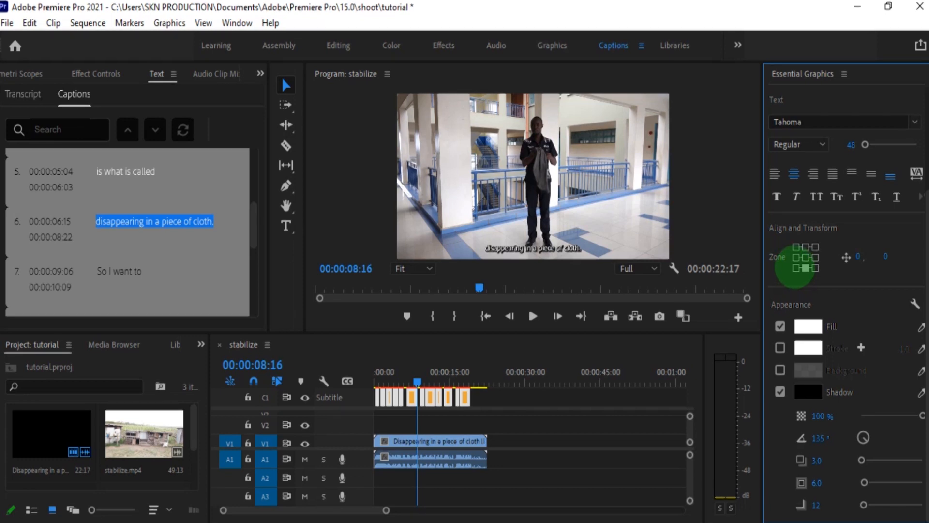
{"action": "left_click", "coordinate": [796, 267]}
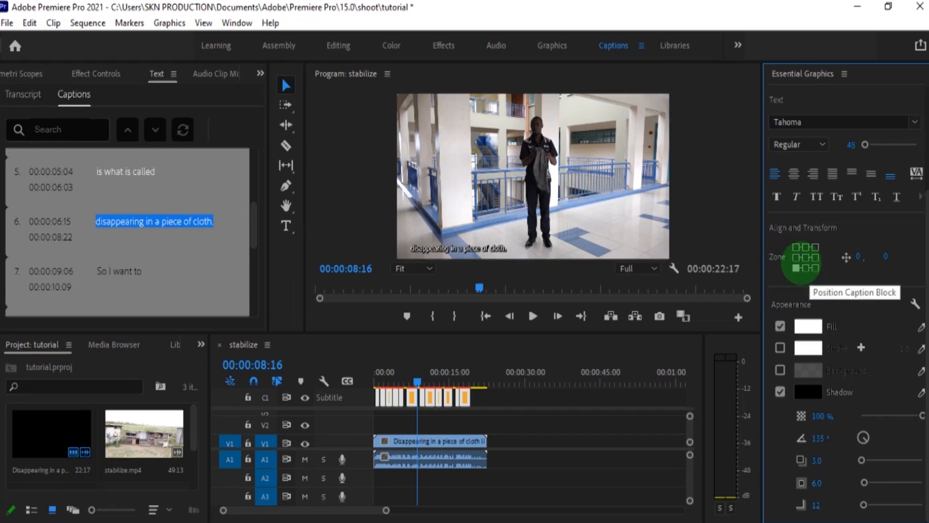
{"action": "left_click", "coordinate": [806, 268]}
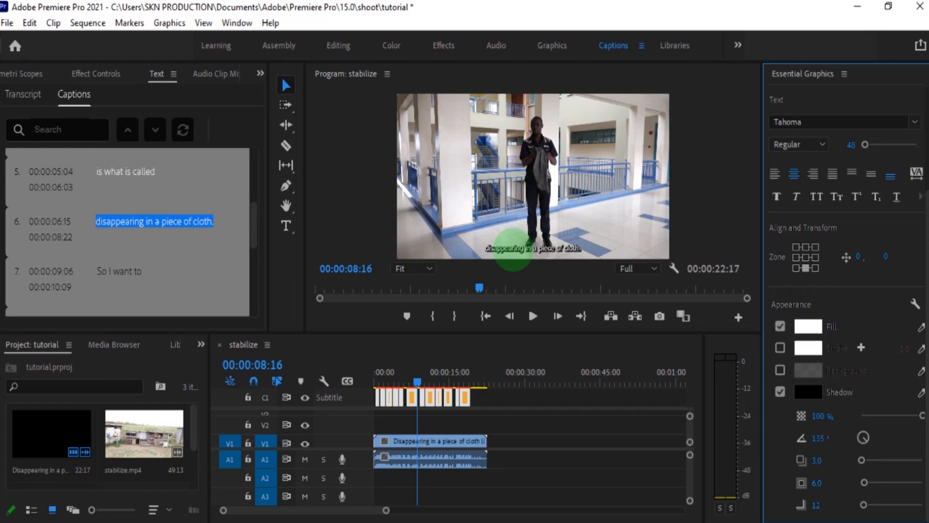
Set the selected captions' font size to 80 and enlarge the program preview
{"action": "left_click_drag", "start_coordinate": [927, 222], "coordinate": [927, 165]}
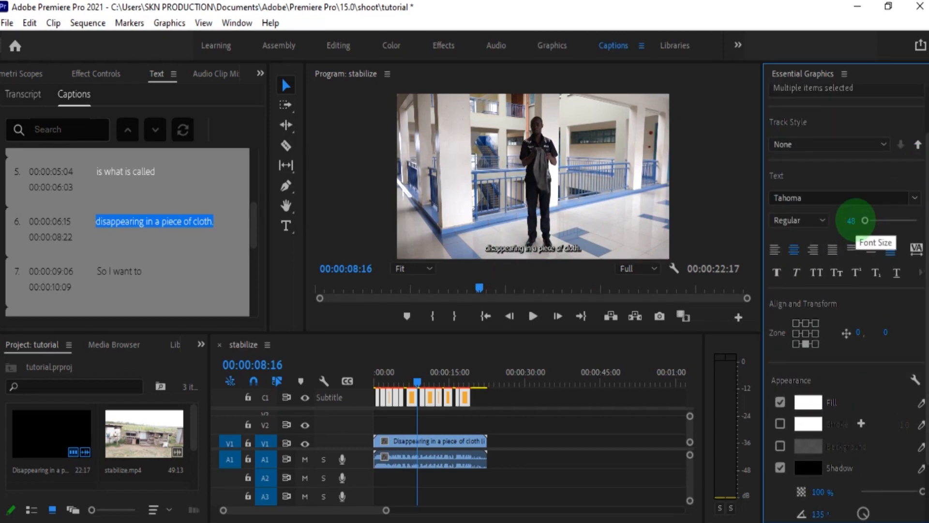
{"action": "left_click", "coordinate": [851, 221]}
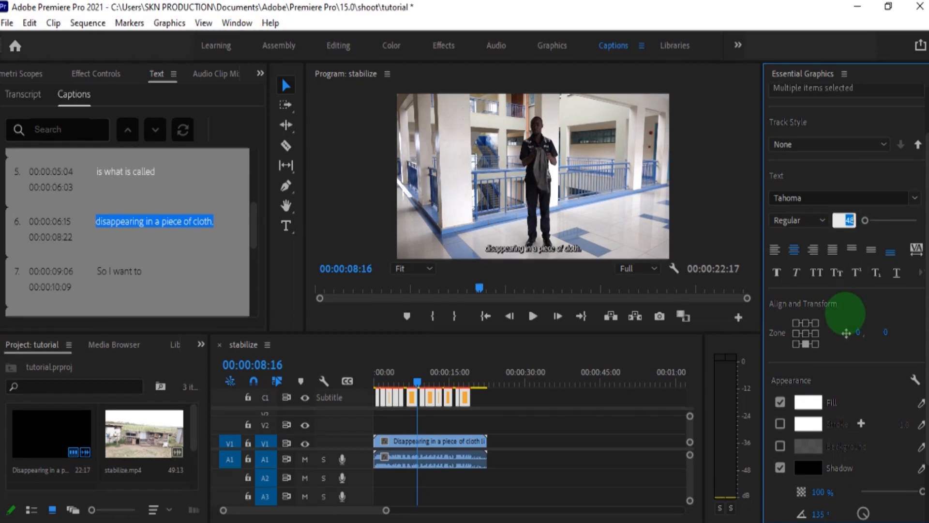
{"action": "left_click", "coordinate": [816, 220]}
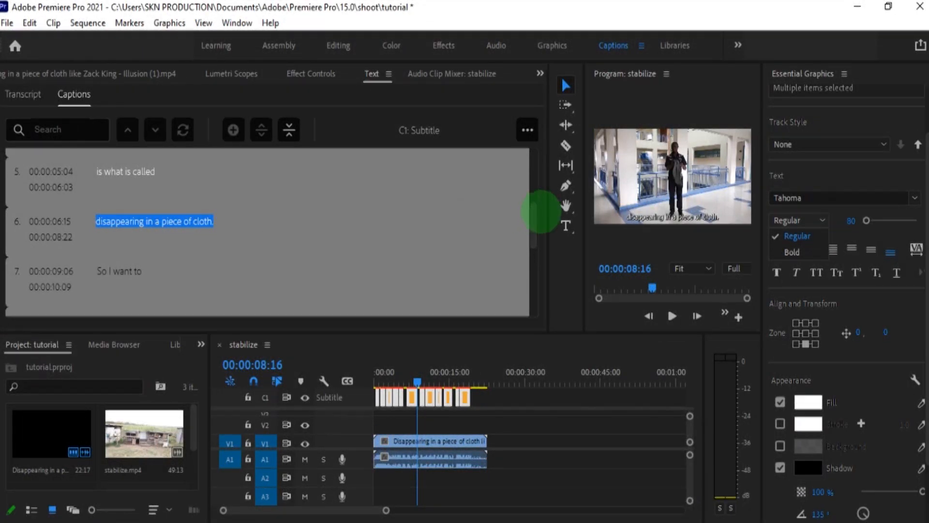
{"action": "left_click_drag", "start_coordinate": [546, 213], "coordinate": [261, 249]}
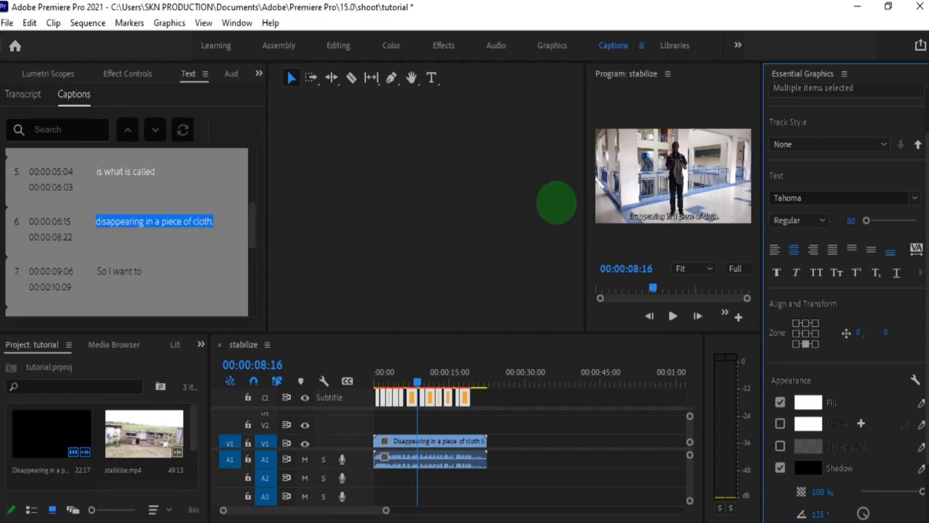
{"action": "left_click_drag", "start_coordinate": [587, 218], "coordinate": [286, 231]}
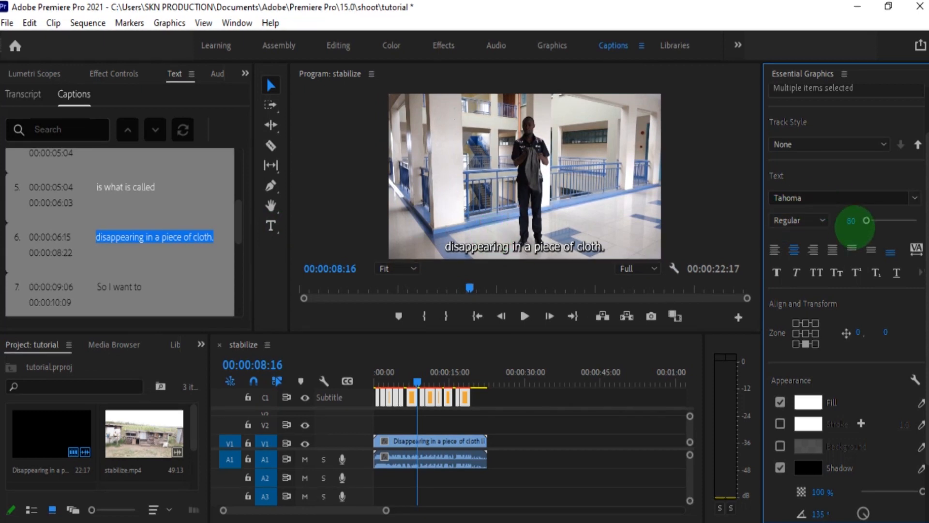
Try a font size of 100 for the captions and return it to 80
{"action": "type", "text": "100"}
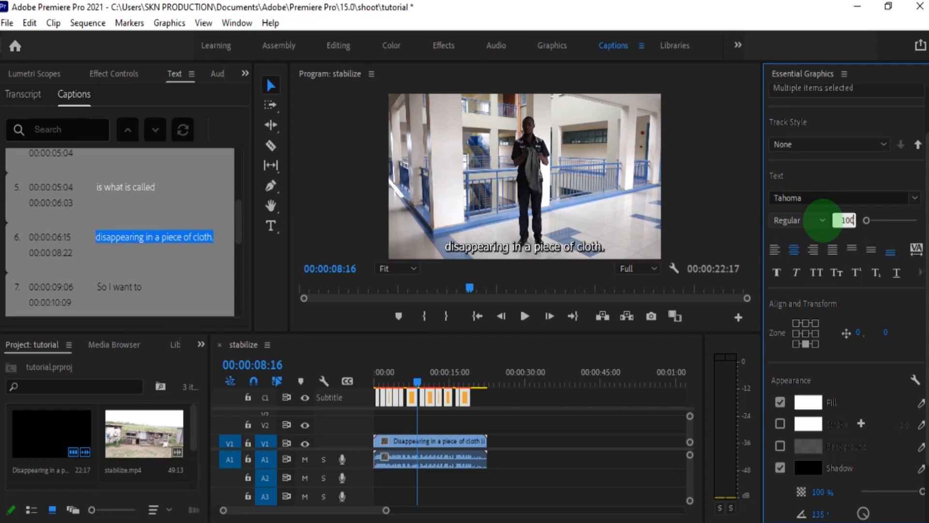
{"action": "left_click", "coordinate": [822, 220]}
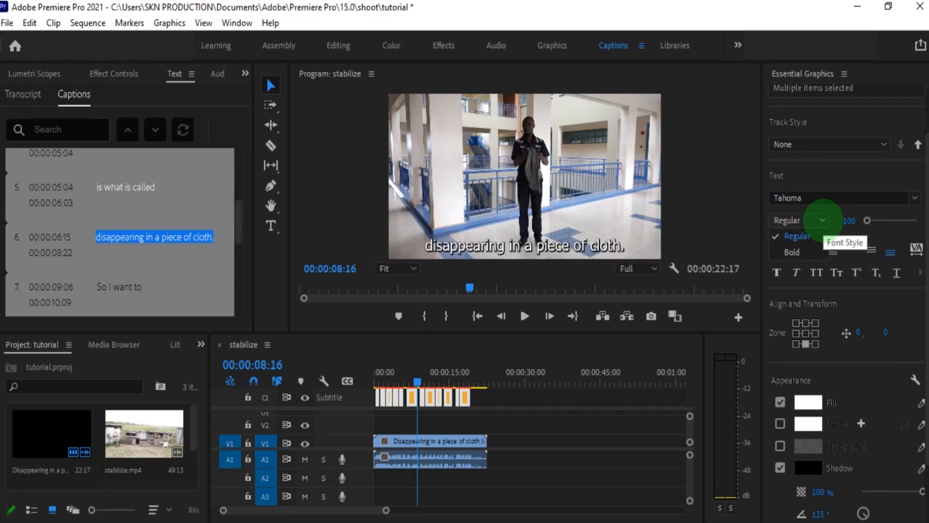
{"action": "left_click", "coordinate": [849, 221]}
{"action": "type", "text": "80"}
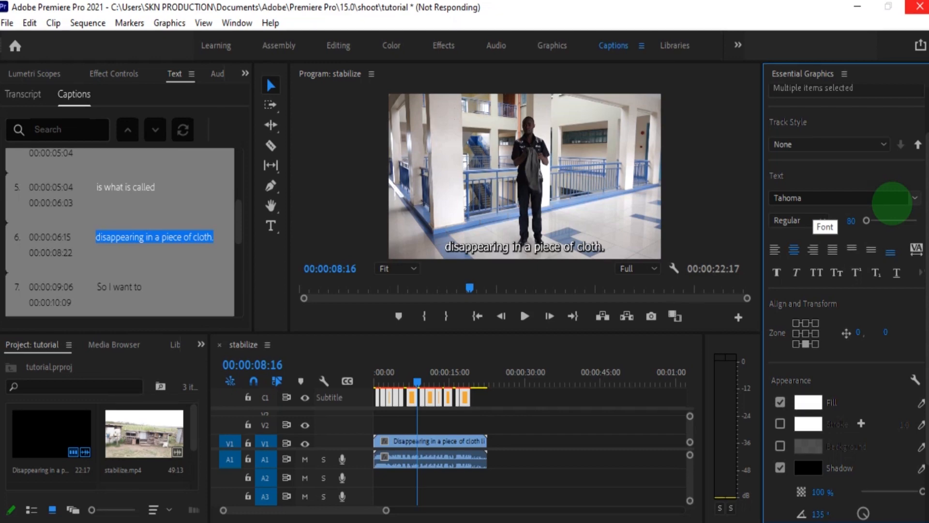
Enlarge the program preview and browse the fonts available for the captions without changing the font
{"action": "left_click_drag", "start_coordinate": [546, 207], "coordinate": [172, 170]}
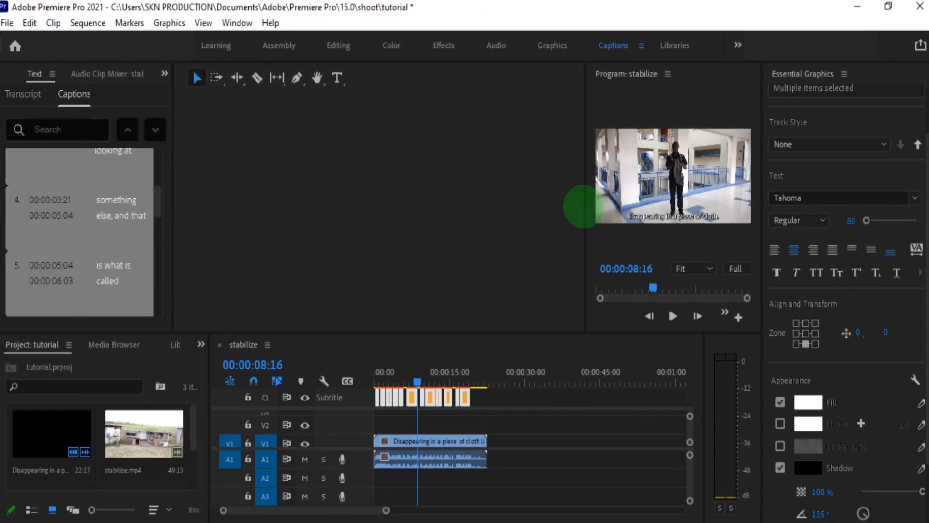
{"action": "left_click_drag", "start_coordinate": [585, 206], "coordinate": [336, 216]}
{"action": "left_click", "coordinate": [910, 198]}
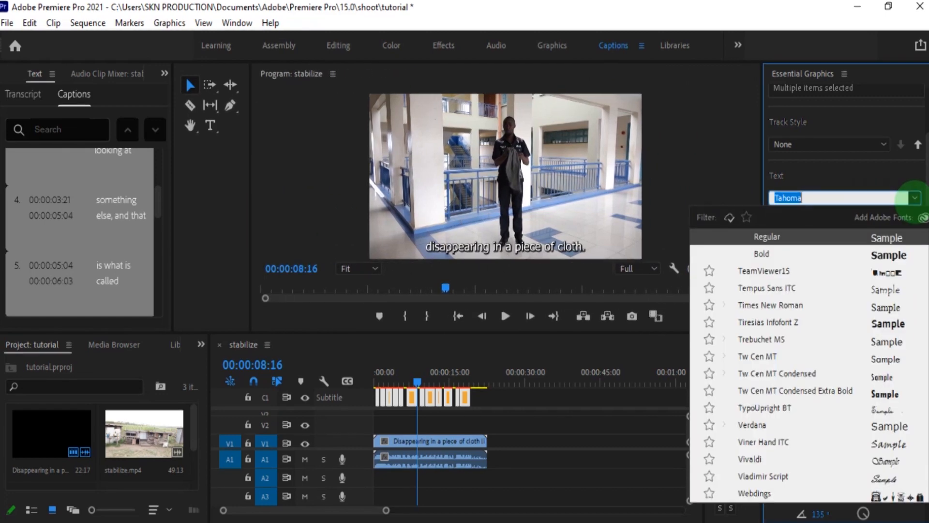
{"action": "scroll", "coordinate": [837, 347], "scroll_direction": "down", "scroll_amount": 1}
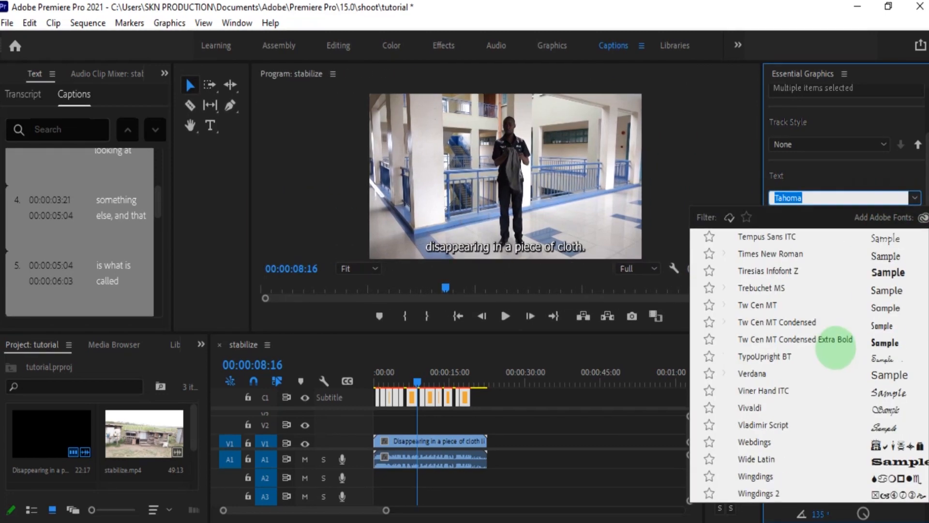
{"action": "scroll", "coordinate": [834, 356], "scroll_direction": "up", "scroll_amount": 20}
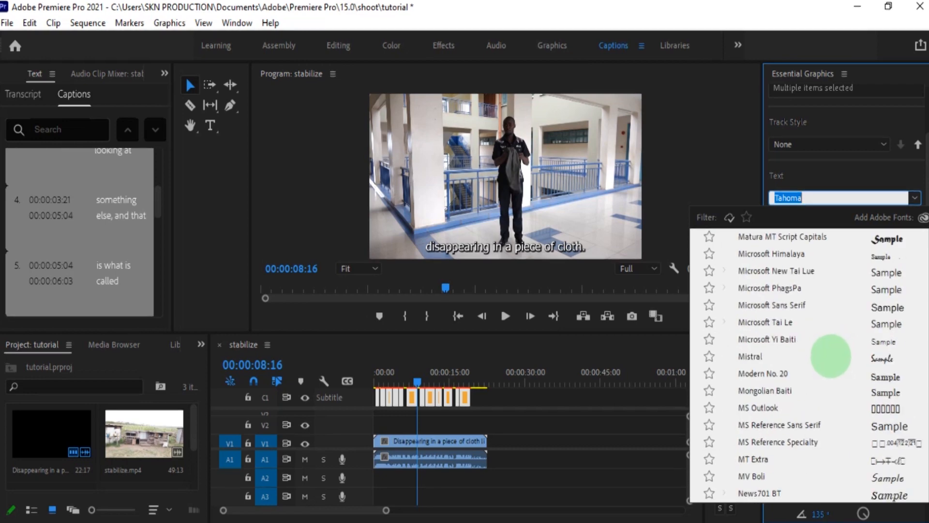
{"action": "left_click", "coordinate": [896, 169]}
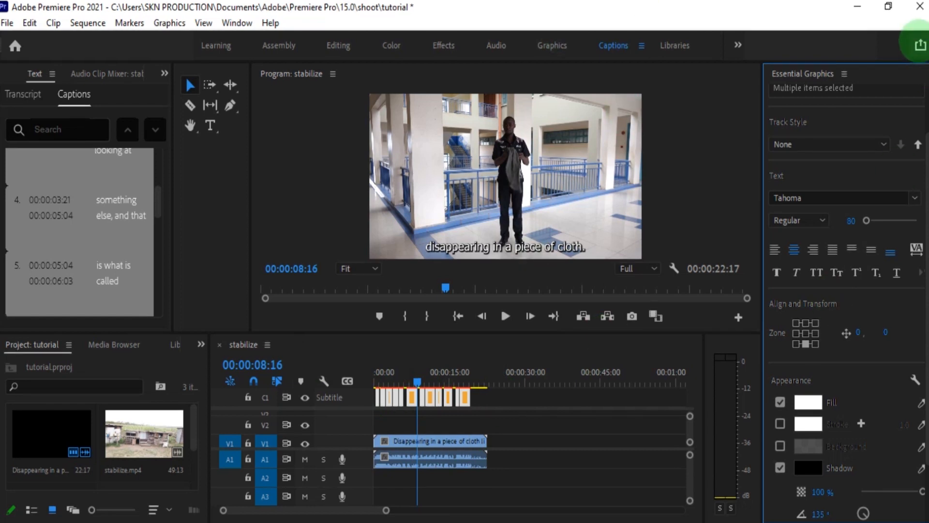
Quick-export the subtitled sequence as stabilize.mp4 to E:\TUTORIAL using the High Quality 1080p HD preset
{"action": "left_click", "coordinate": [919, 44]}
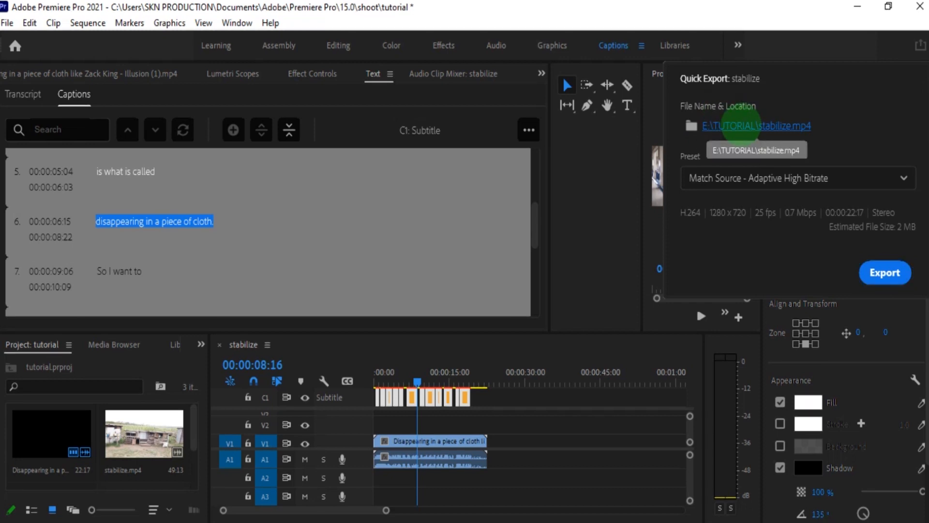
{"action": "left_click", "coordinate": [741, 125]}
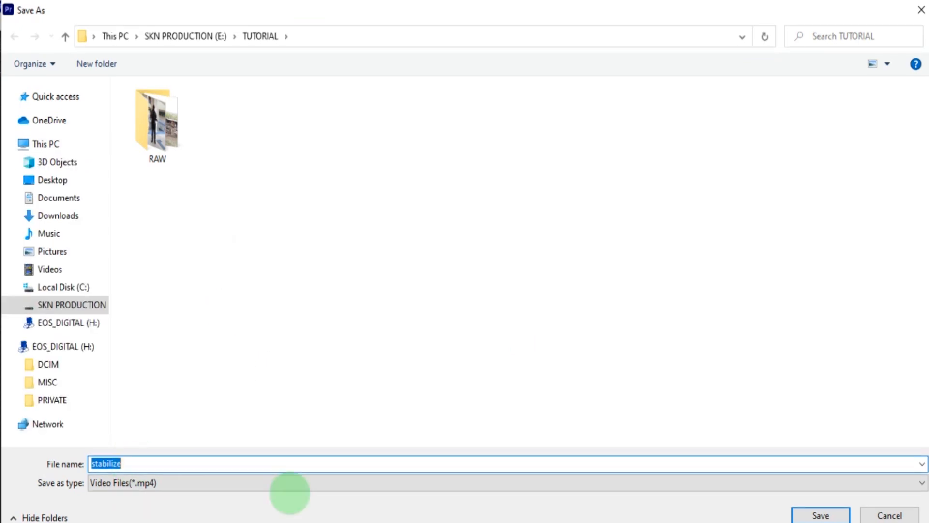
{"action": "left_click", "coordinate": [841, 513]}
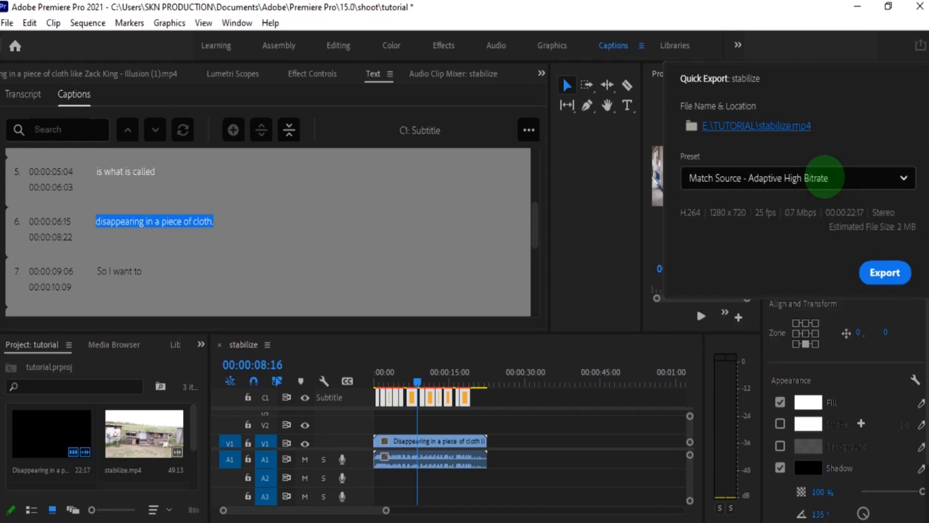
{"action": "left_click", "coordinate": [903, 178]}
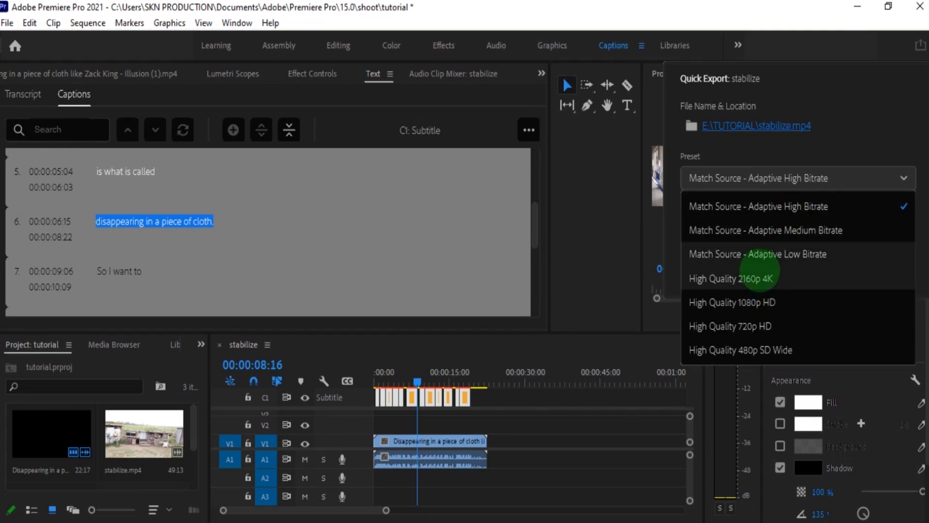
{"action": "left_click", "coordinate": [726, 300]}
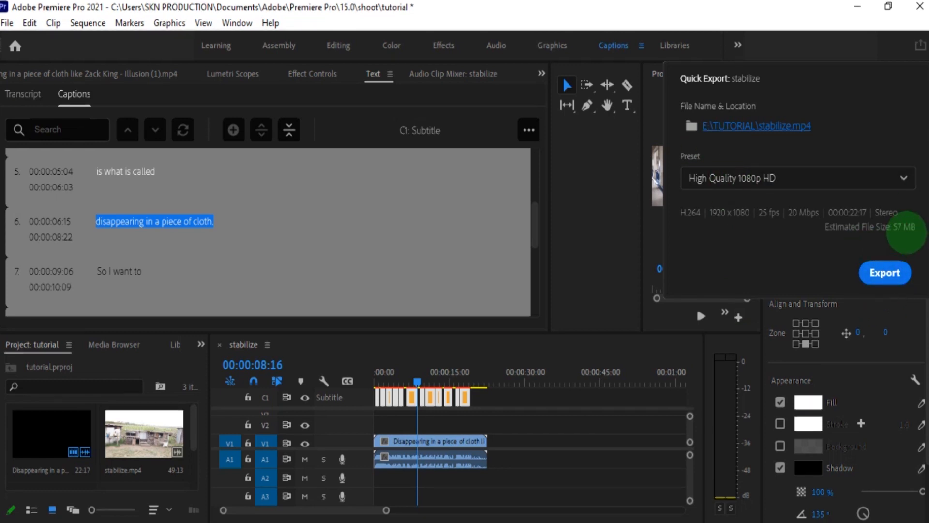
{"action": "left_click", "coordinate": [874, 272]}
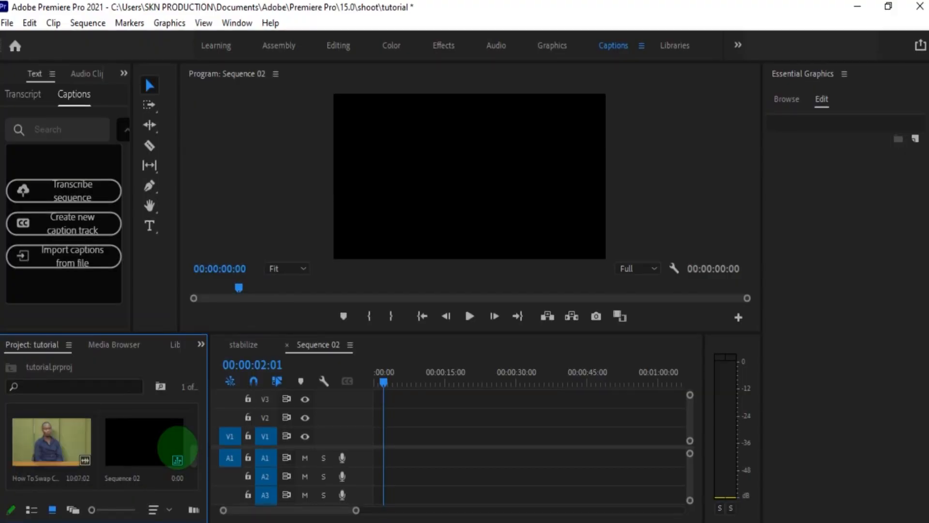
Open the How To Swap Clothes clip in an enlarged source monitor and play it from near the start
{"action": "left_click_drag", "start_coordinate": [52, 442], "coordinate": [342, 456]}
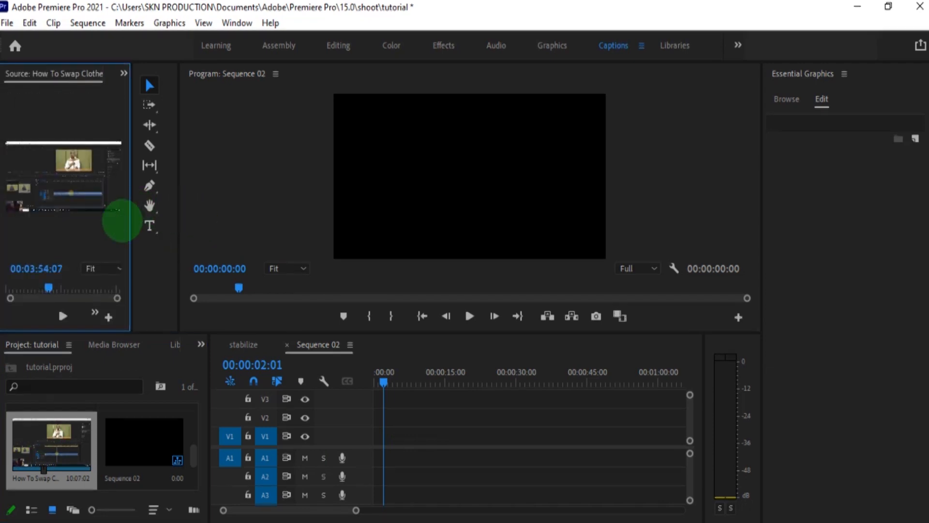
{"action": "left_click_drag", "start_coordinate": [130, 220], "coordinate": [279, 204]}
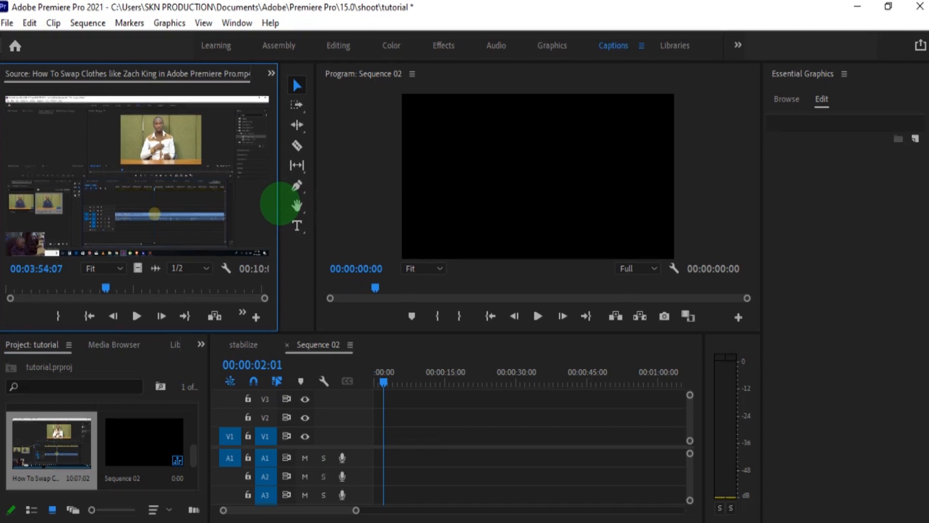
{"action": "key", "text": "space"}
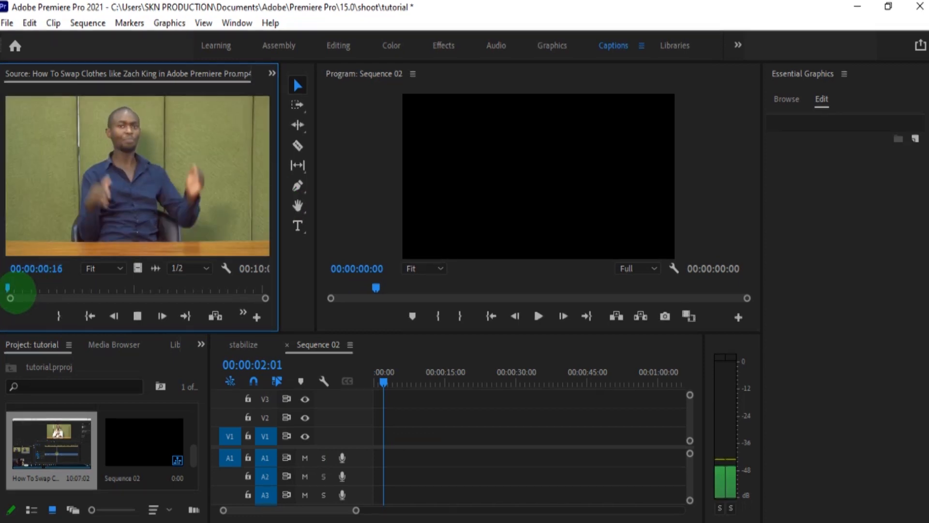
{"action": "left_click", "coordinate": [15, 291]}
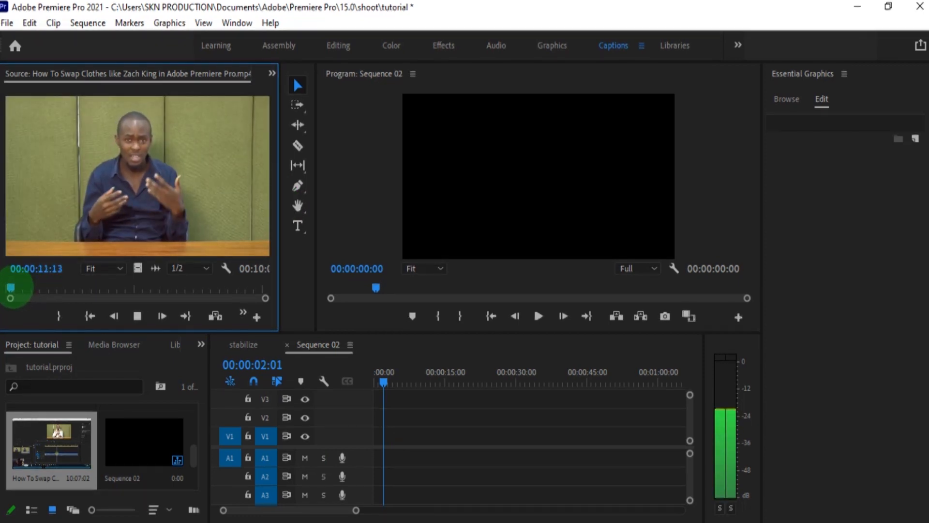
Mark an in point at about 12 seconds and an out point at about 31 seconds in the source clip
{"action": "key", "text": "space"}
{"action": "key", "text": "i"}
{"action": "key", "text": "space"}
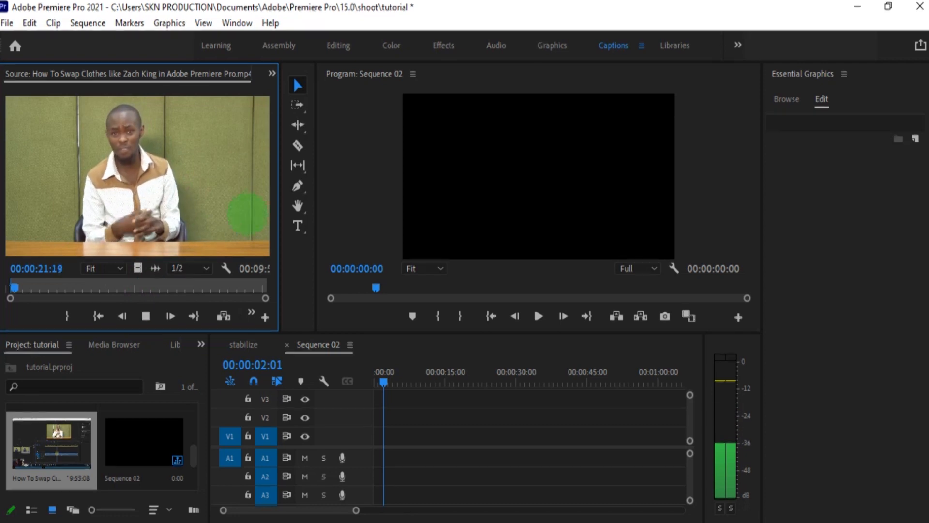
{"action": "left_click_drag", "start_coordinate": [280, 207], "coordinate": [338, 207]}
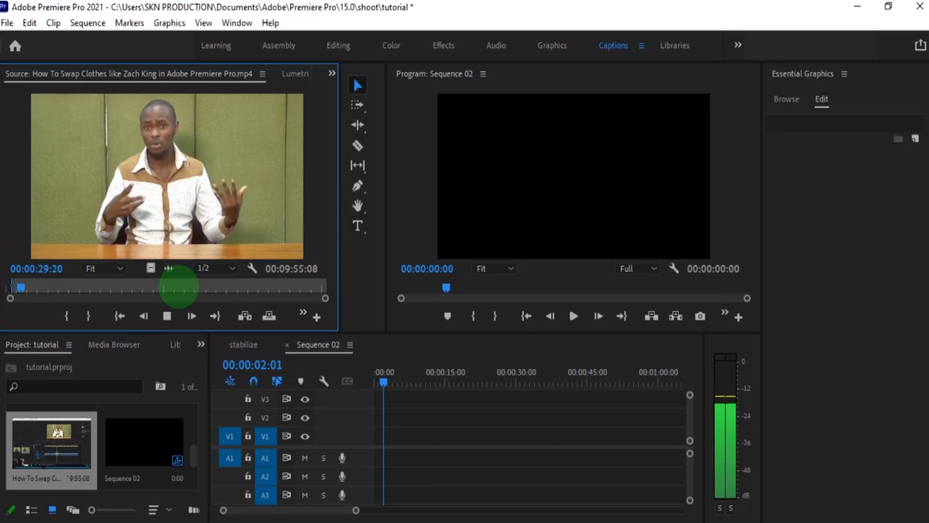
{"action": "key", "text": "o"}
{"action": "key", "text": "space"}
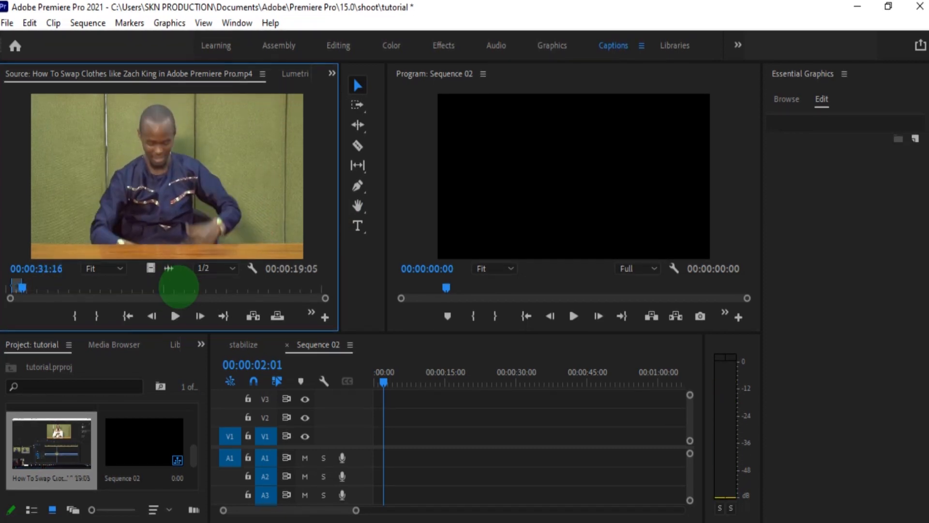
Place the marked clip at the start of Sequence 02 on V1 and A1 and extend its end to about 21 seconds
{"action": "left_click_drag", "start_coordinate": [189, 194], "coordinate": [384, 432]}
{"action": "mouse_move", "coordinate": [383, 382]}
{"action": "left_mouse_down"}
{"action": "mouse_move", "coordinate": [367, 384]}
{"action": "mouse_move", "coordinate": [464, 380]}
{"action": "left_mouse_up"}
{"action": "left_click_drag", "start_coordinate": [463, 429], "coordinate": [474, 435]}
{"action": "left_click_drag", "start_coordinate": [464, 384], "coordinate": [361, 389]}
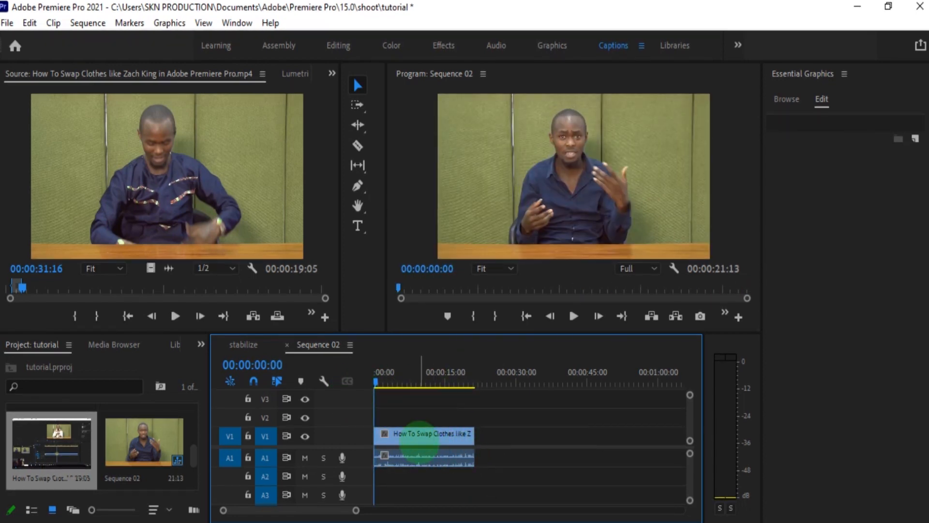
Run Scene Edit Detection on the timeline clip, applying a cut at each detected cut point
{"action": "right_click", "coordinate": [418, 433]}
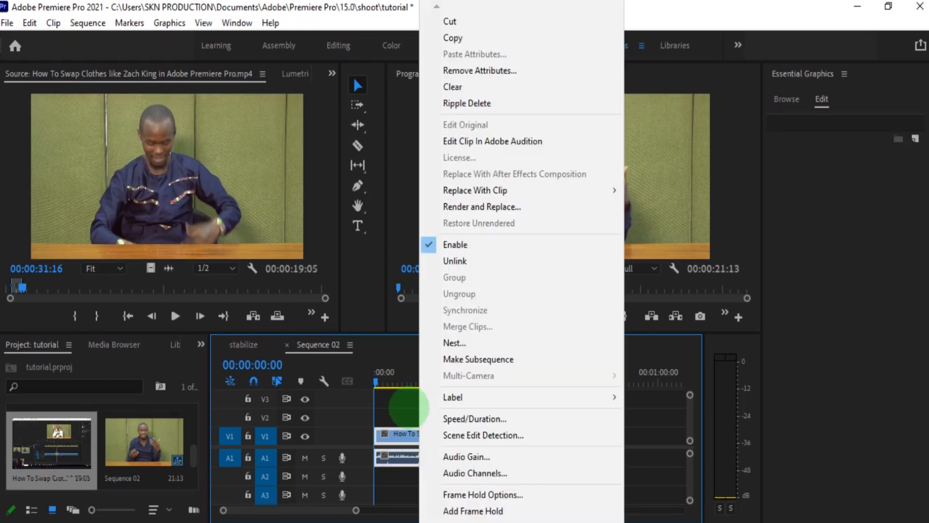
{"action": "right_click", "coordinate": [395, 435]}
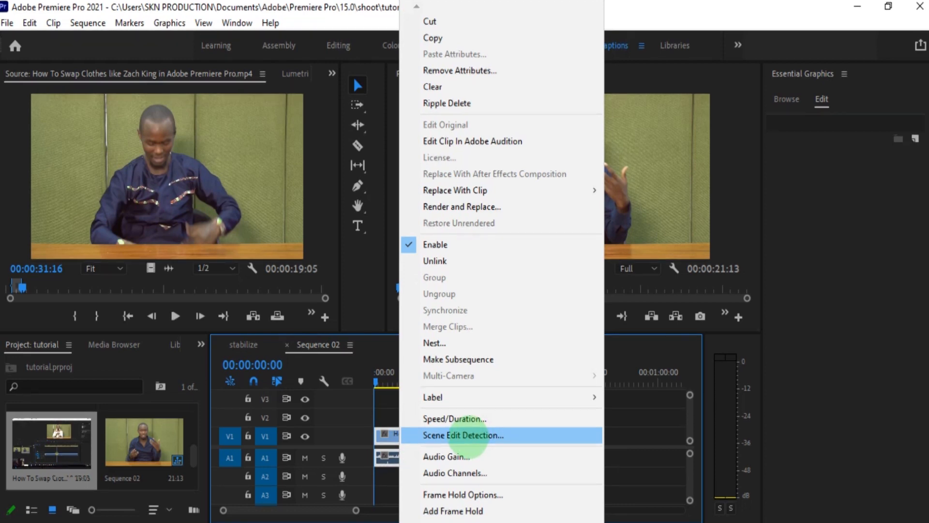
{"action": "left_click", "coordinate": [463, 436]}
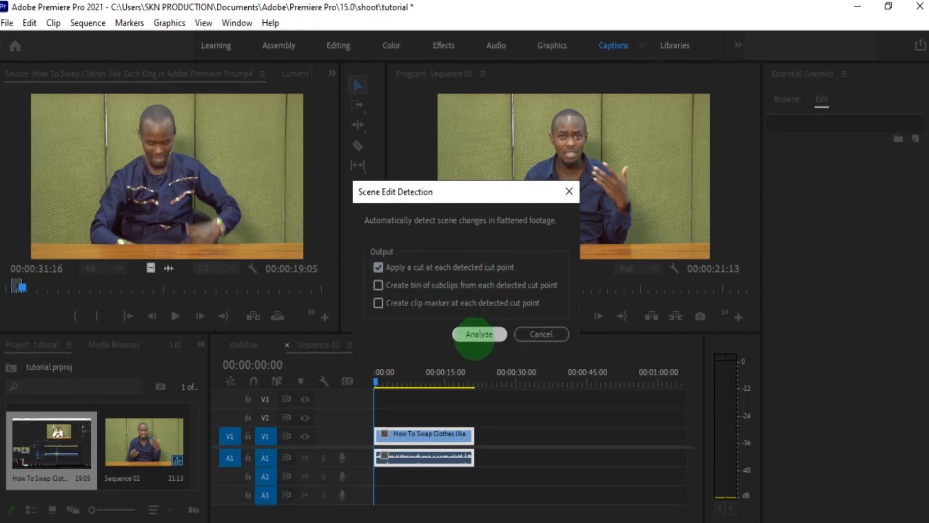
{"action": "left_click", "coordinate": [477, 335]}
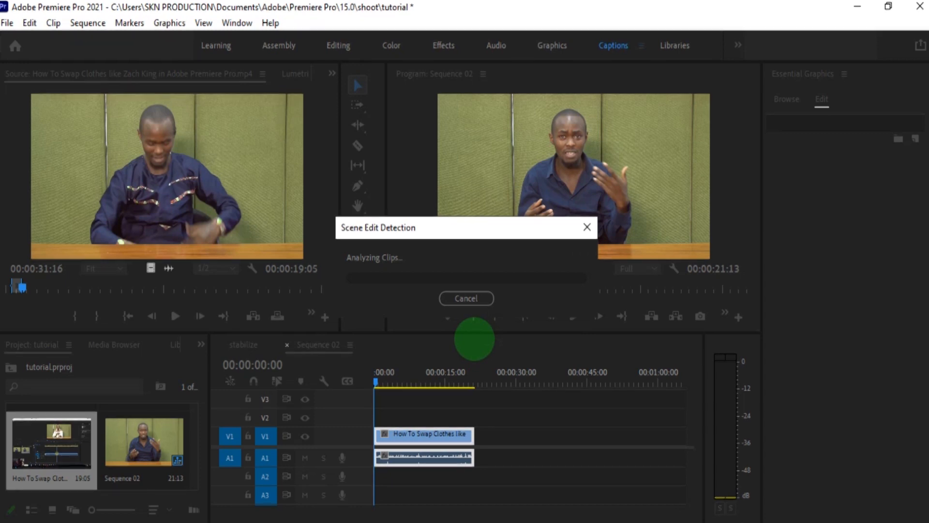